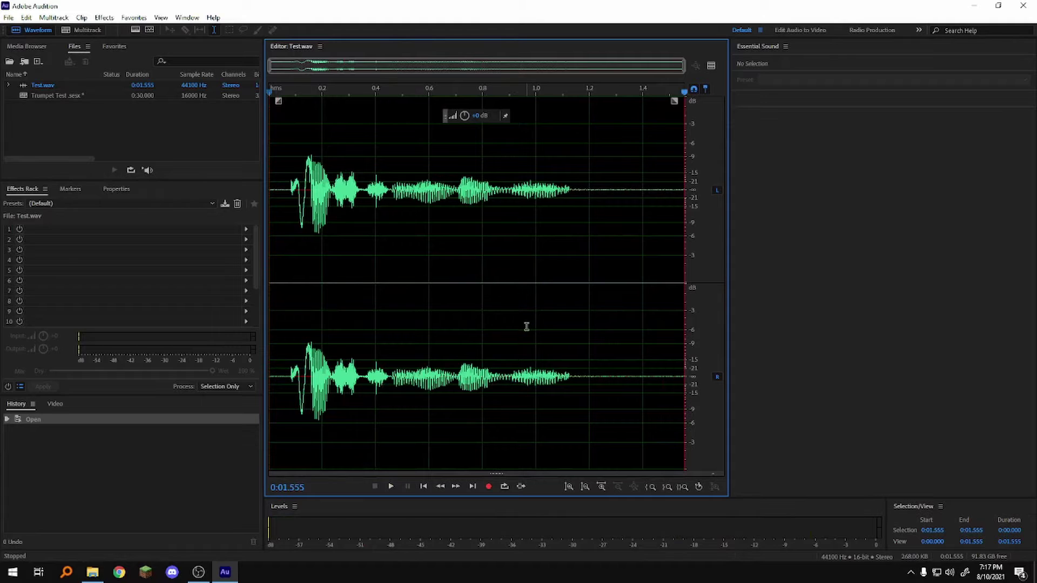
# Step: Delete the silent tail of Test.wav from 1.200 s to 1.555 s
pyautogui.moveTo(590, 250); pyautogui.dragTo(683, 251)
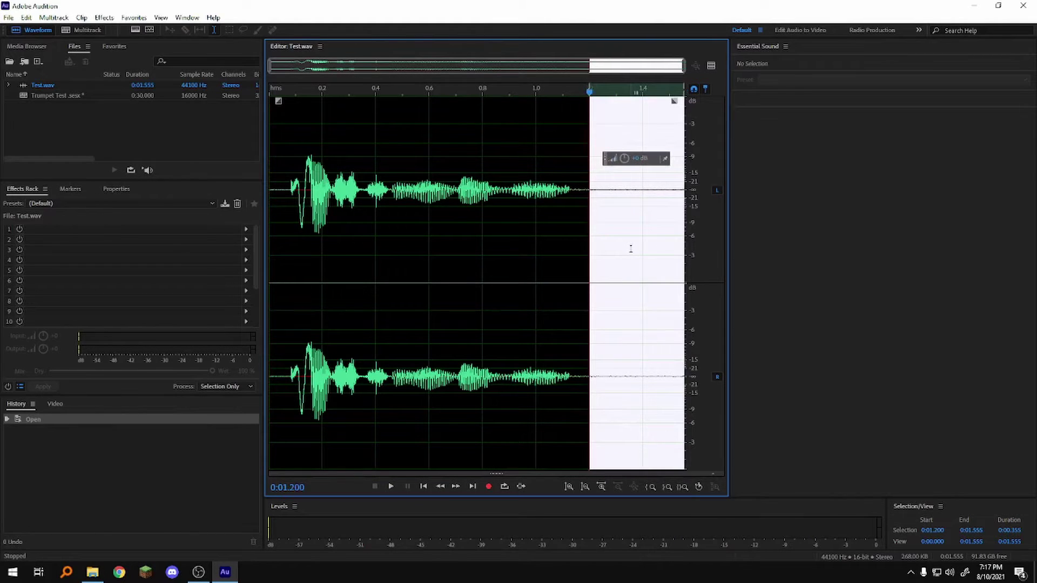
pyautogui.press('Delete')
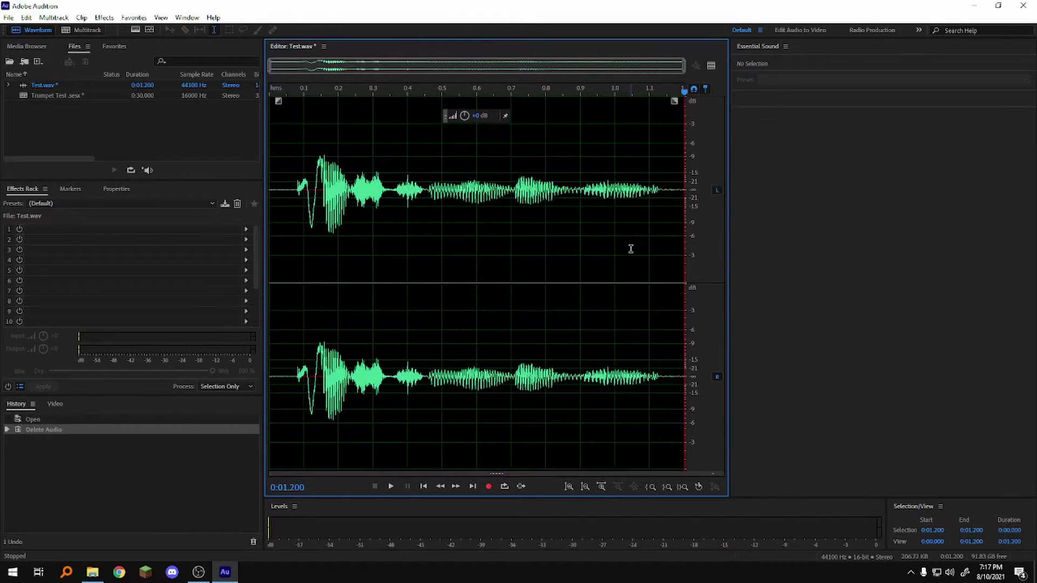
# Step: Delete the audio between 0.500 s and 0.600 s, and play the shortened file from the start
pyautogui.moveTo(443, 227); pyautogui.dragTo(477, 229)
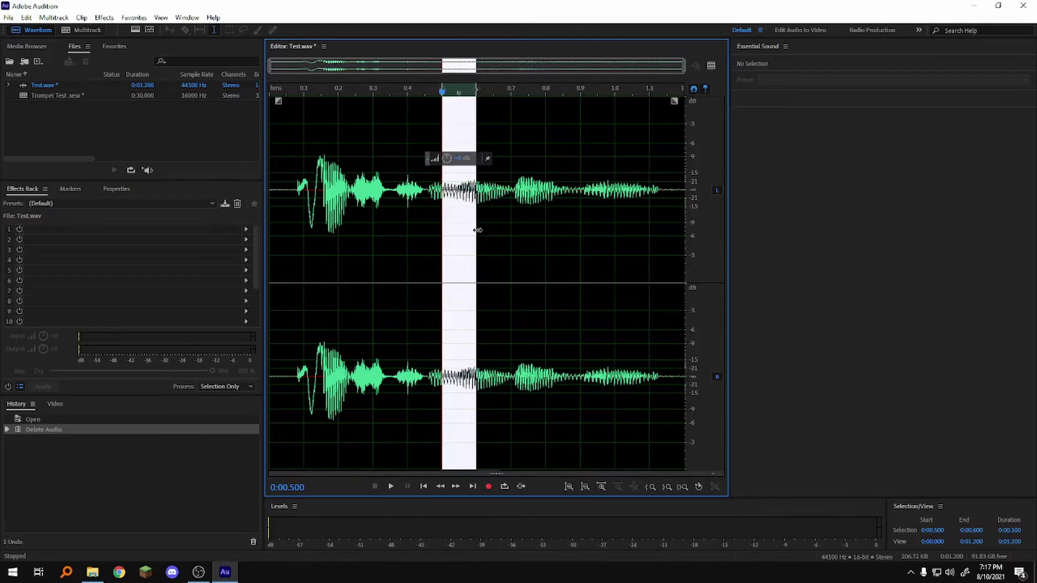
pyautogui.press('Delete')
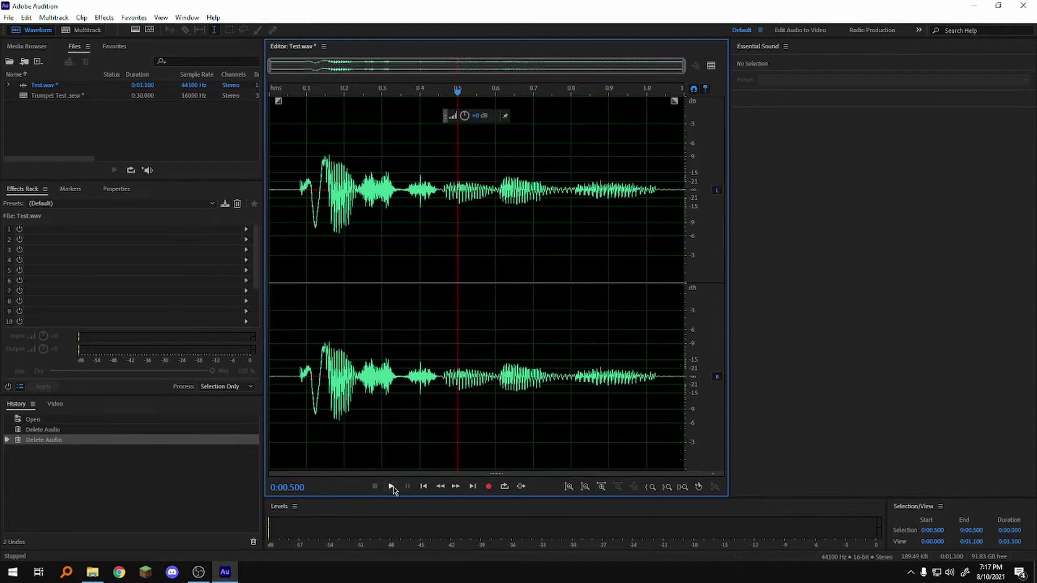
pyautogui.moveTo(457, 97)
pyautogui.mouseDown()
pyautogui.moveTo(253, 99)
pyautogui.moveTo(280, 97)
pyautogui.mouseUp()
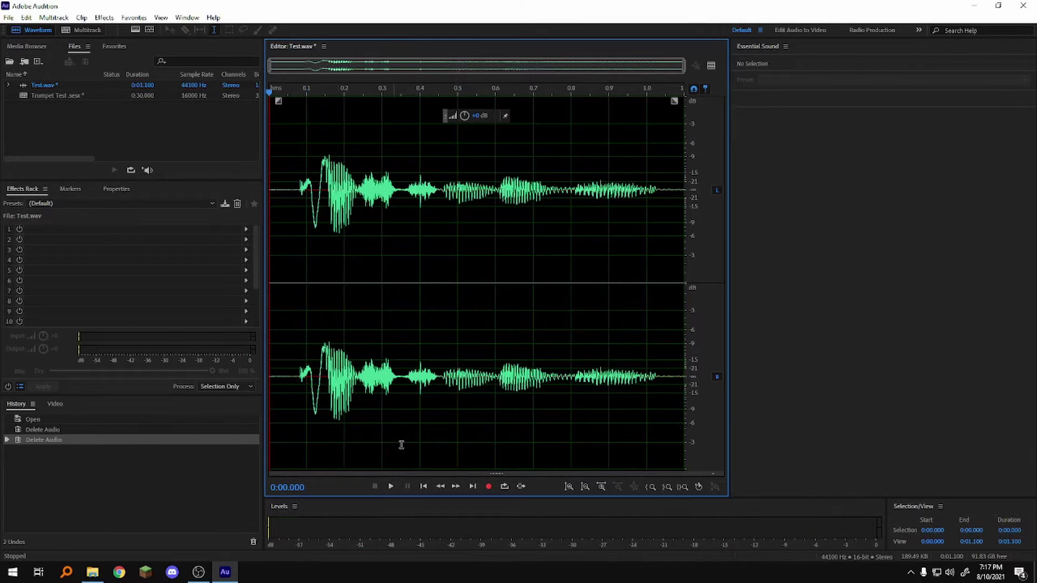
pyautogui.click(391, 487)
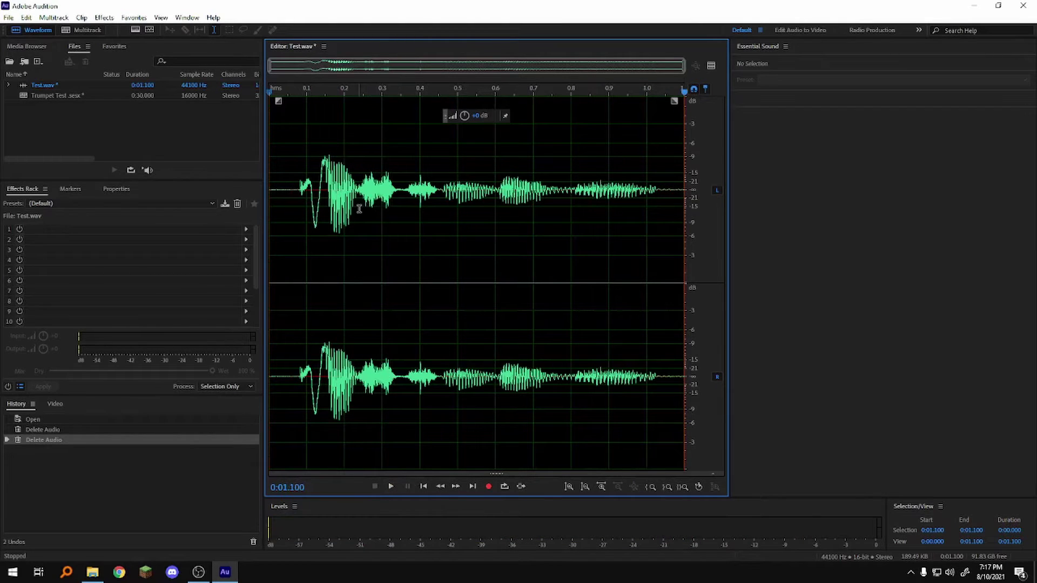
# Step: Delete the audio between 0.238 s and 0.700 s, and play the result from near the start
pyautogui.moveTo(359, 209); pyautogui.dragTo(537, 211)
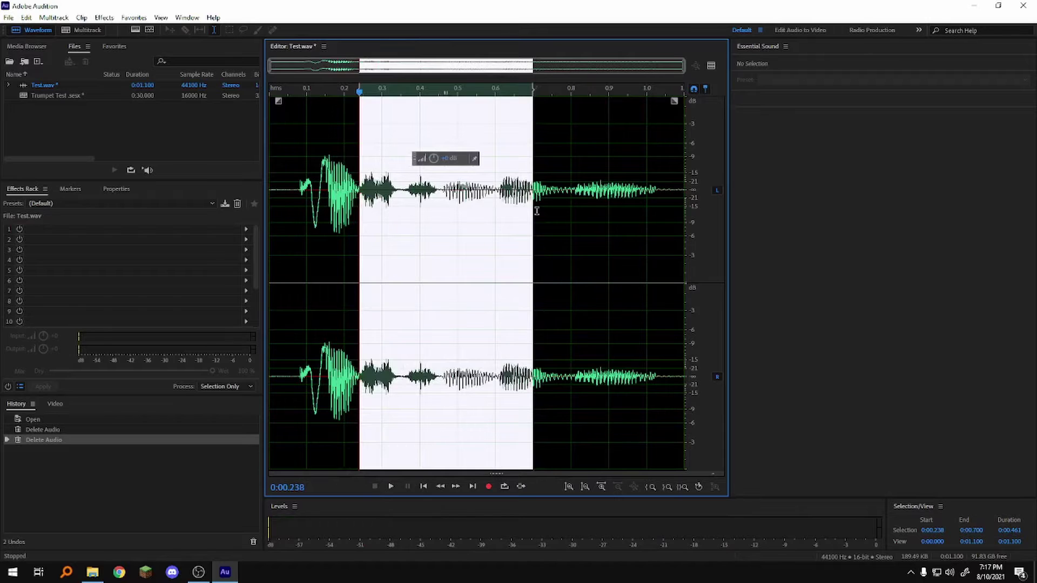
pyautogui.press('Delete')
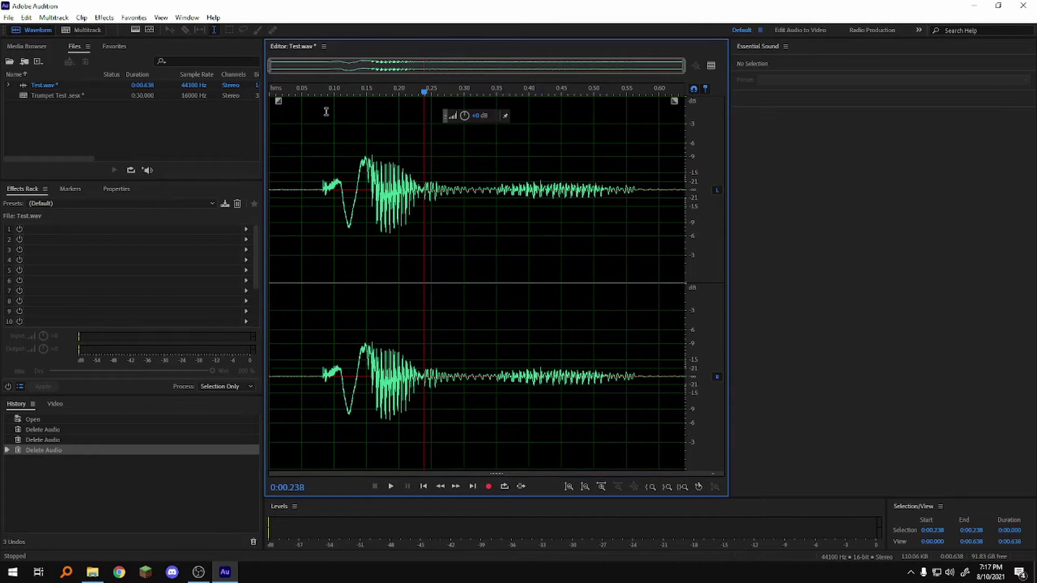
pyautogui.click(306, 102)
pyautogui.click(391, 487)
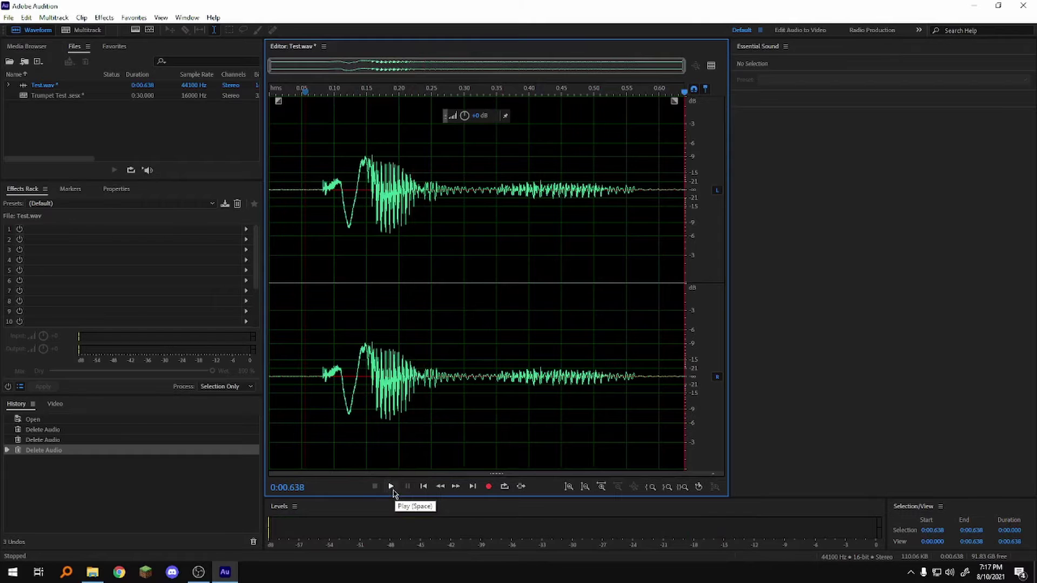
# Step: Revert the edit history to the first audio deletion, and play the file from the start
pyautogui.click(38, 430)
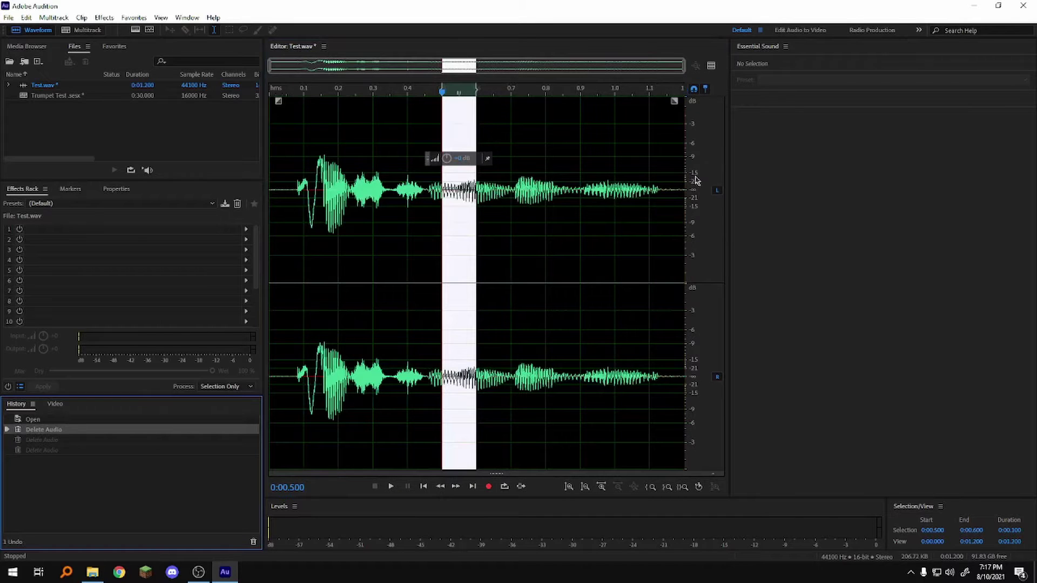
pyautogui.click(386, 128)
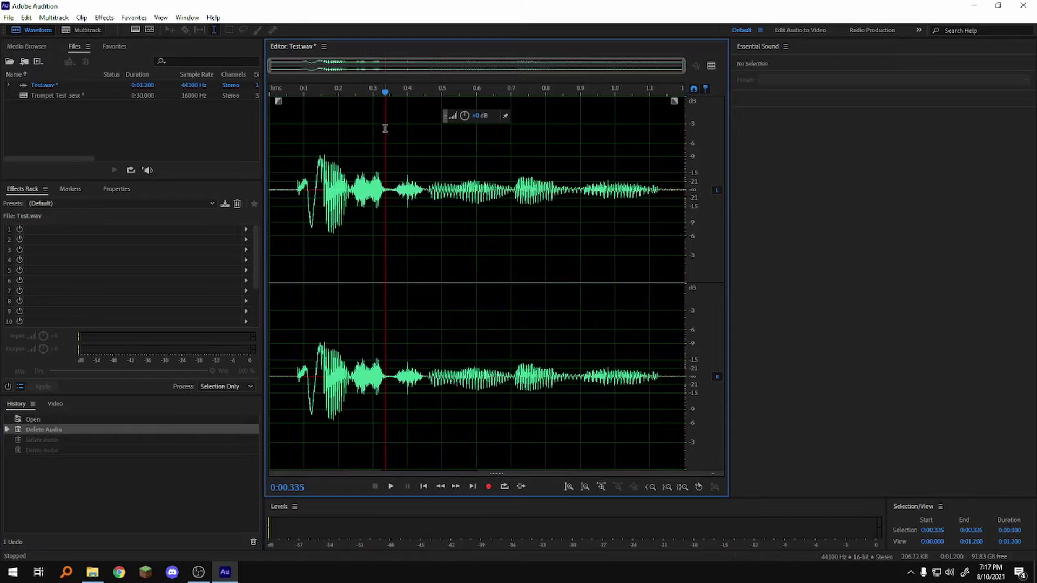
pyautogui.click(424, 487)
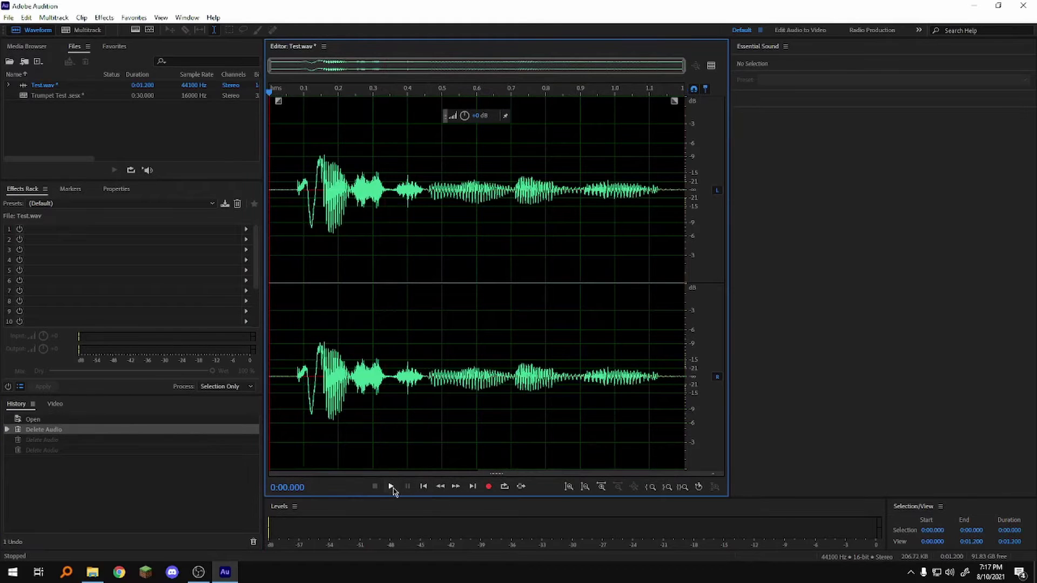
pyautogui.click(392, 488)
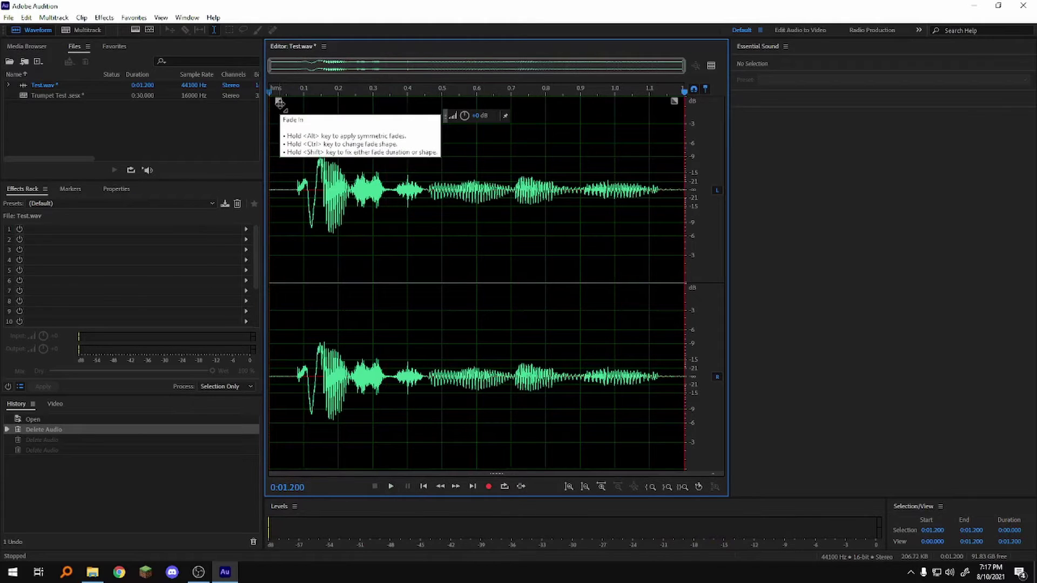
# Step: Apply a linear fade-in over about the first 0.5 s, trying curve values 100 and -100 beforehand, and play the result
pyautogui.moveTo(280, 102); pyautogui.dragTo(457, 43)
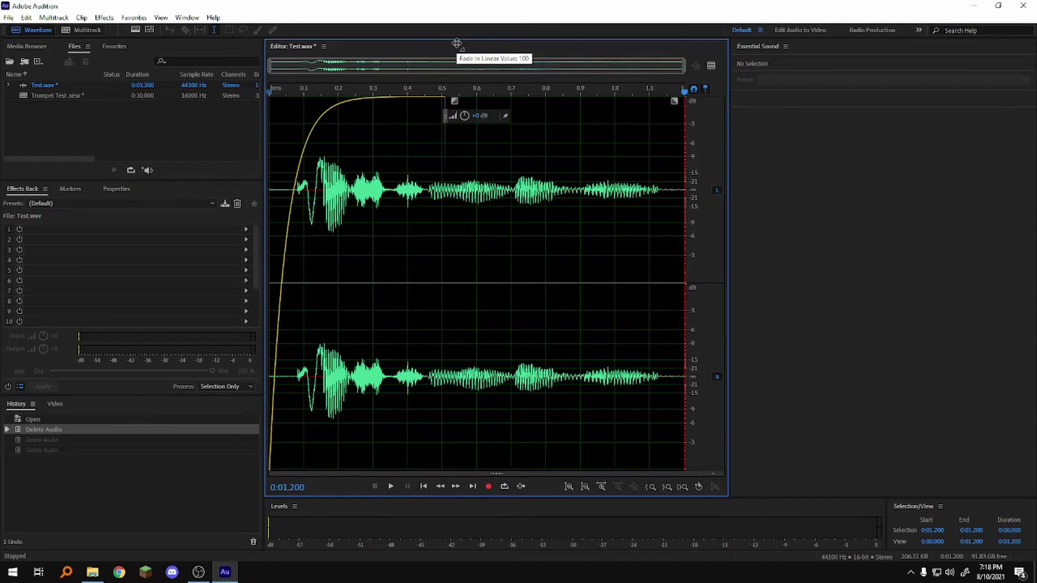
pyautogui.moveTo(457, 44); pyautogui.dragTo(431, 200)
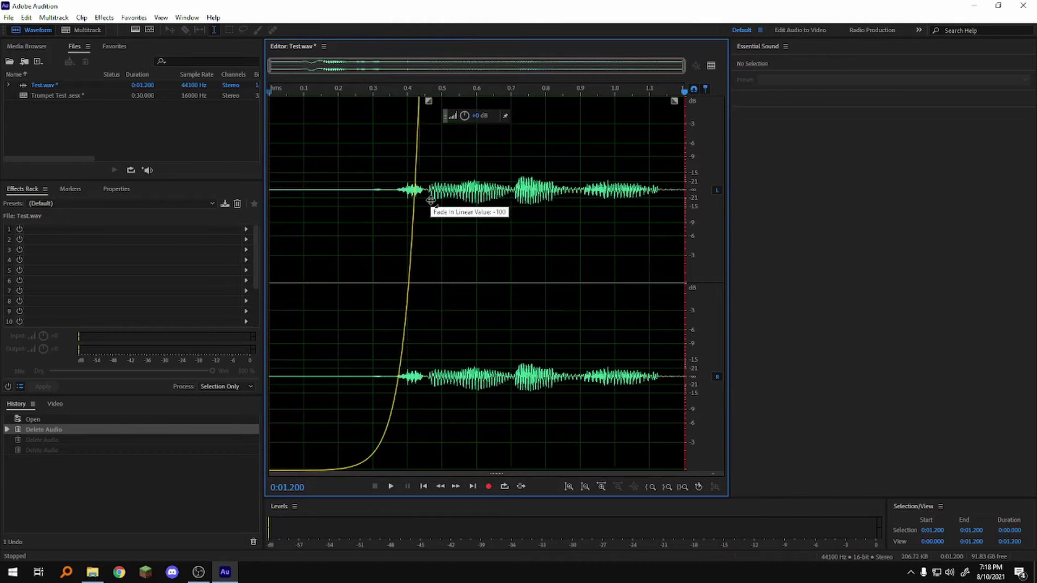
pyautogui.moveTo(431, 200); pyautogui.dragTo(447, 102)
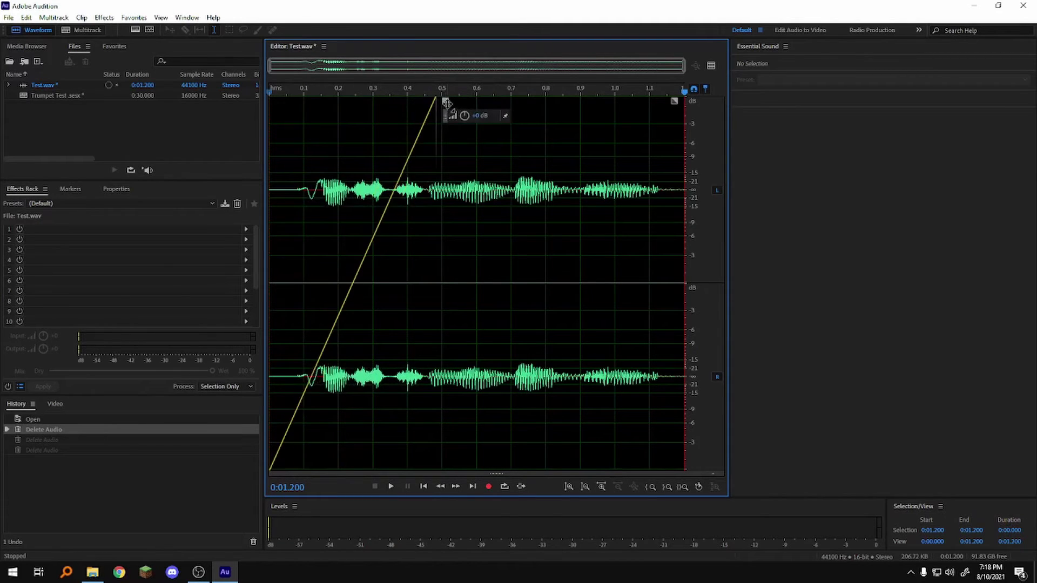
pyautogui.click(390, 486)
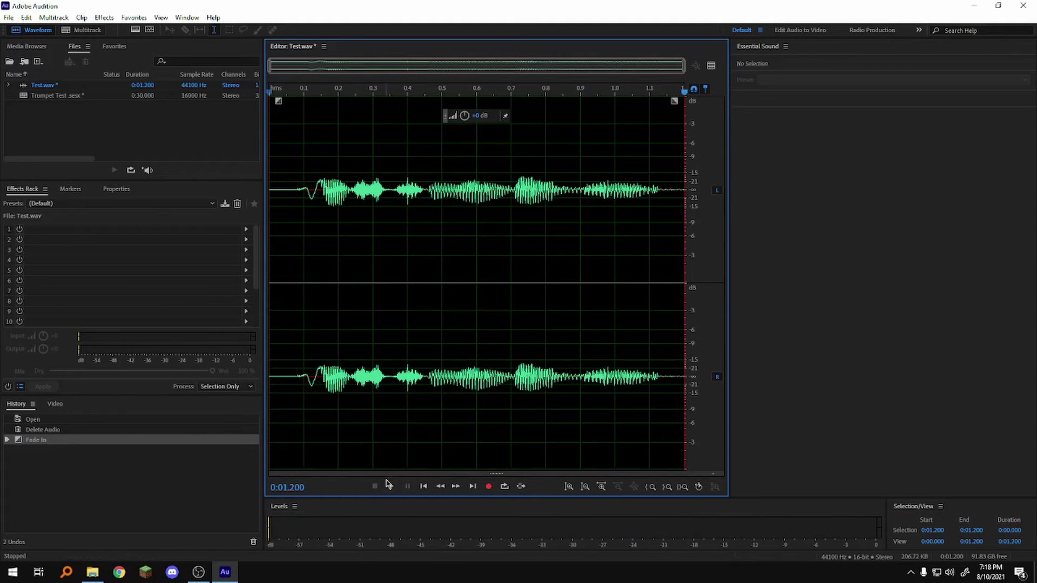
# Step: Revert the fade-in to the preceding audio deletion in the edit history, and play the file
pyautogui.click(30, 431)
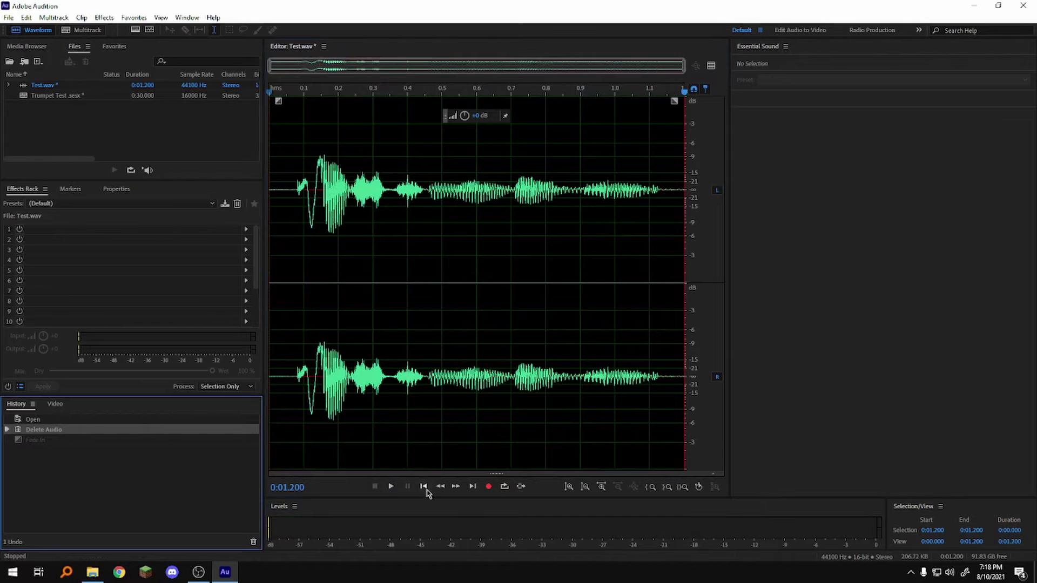
pyautogui.click(390, 487)
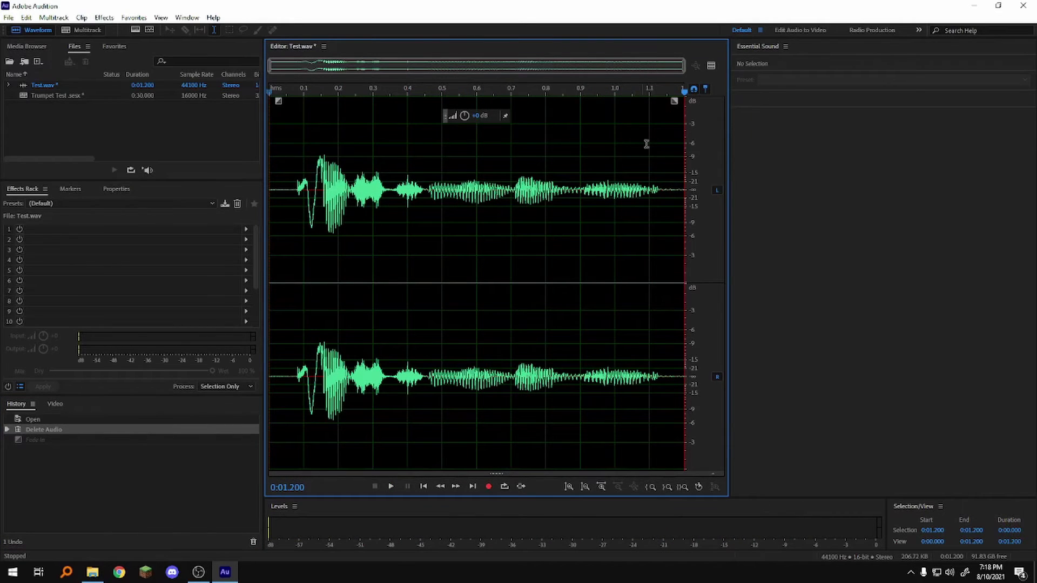
# Step: Apply a fade-out over roughly the last two thirds of Test.wav, and play the result
pyautogui.moveTo(675, 101); pyautogui.dragTo(395, 78)
pyautogui.click(391, 487)
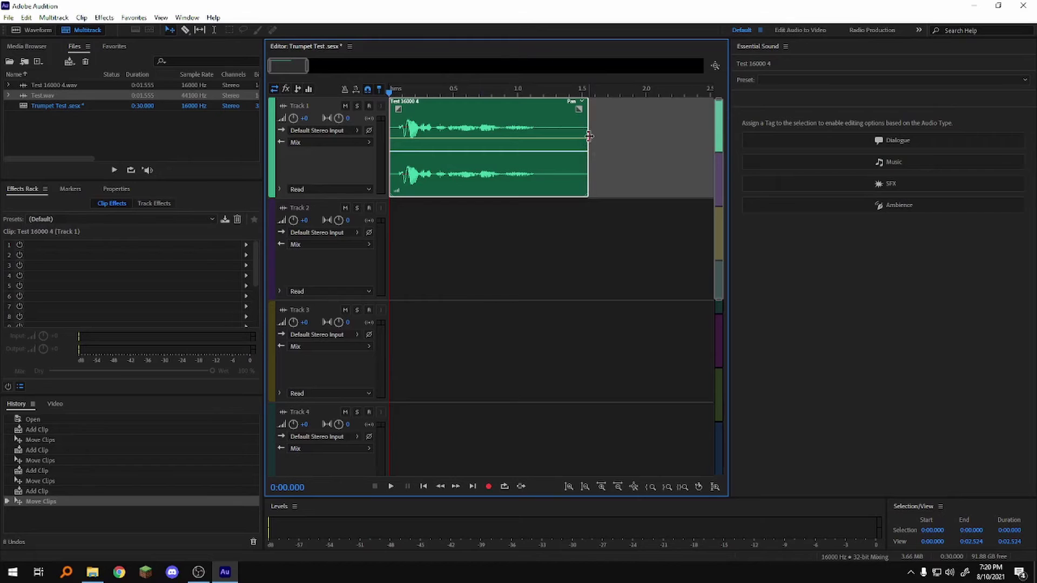
# Step: Trim the end of the Test 16000 4 clip on Track 1 back to about 1.22 s
pyautogui.moveTo(589, 136); pyautogui.dragTo(546, 137)
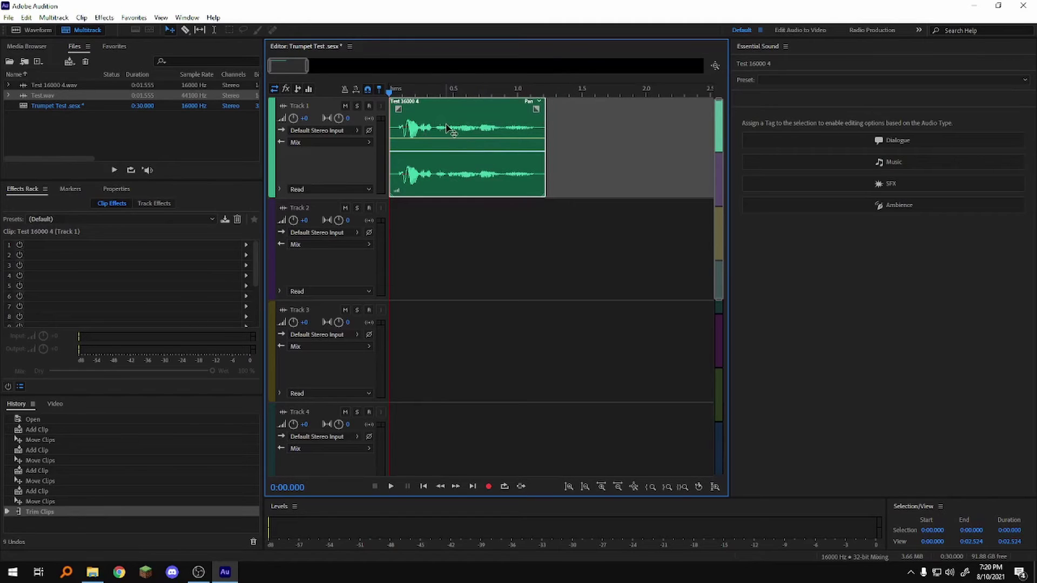
# Step: Split the Track 1 clip at 0.504 s, and move the second piece away and back against the first
pyautogui.moveTo(389, 93); pyautogui.dragTo(453, 91)
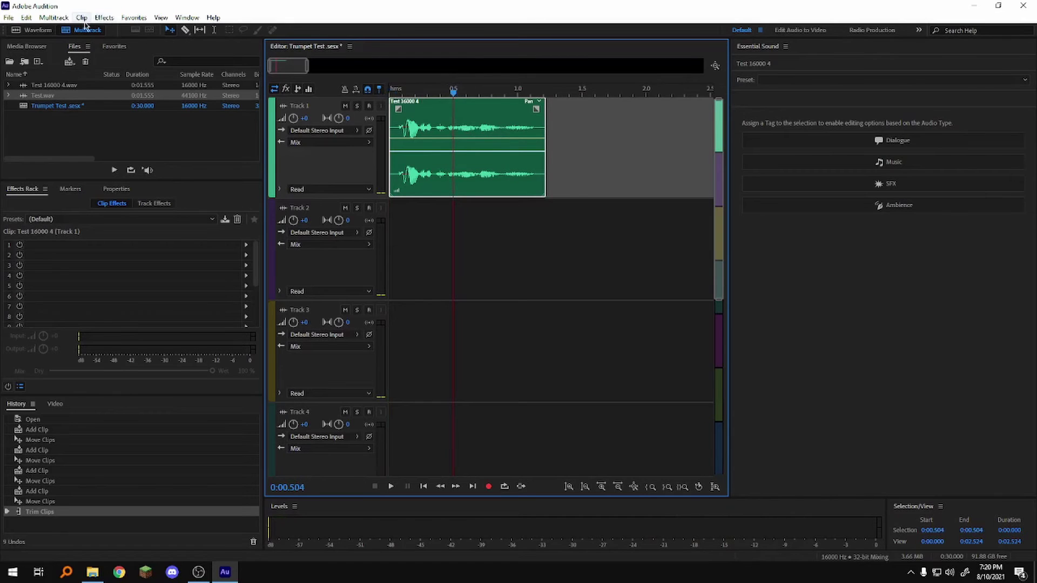
pyautogui.click(82, 18)
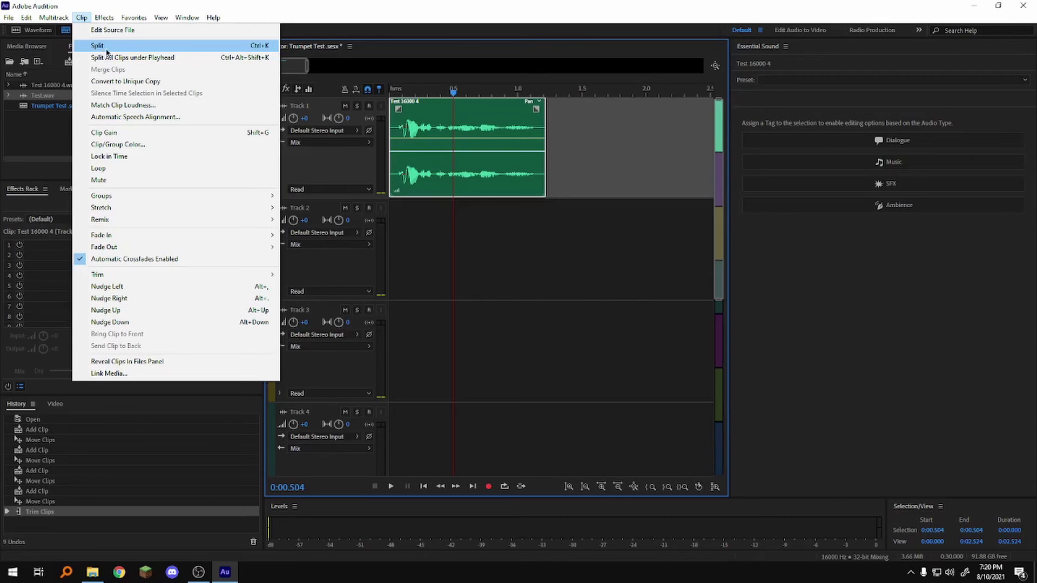
pyautogui.click(107, 48)
pyautogui.moveTo(468, 119); pyautogui.dragTo(577, 120)
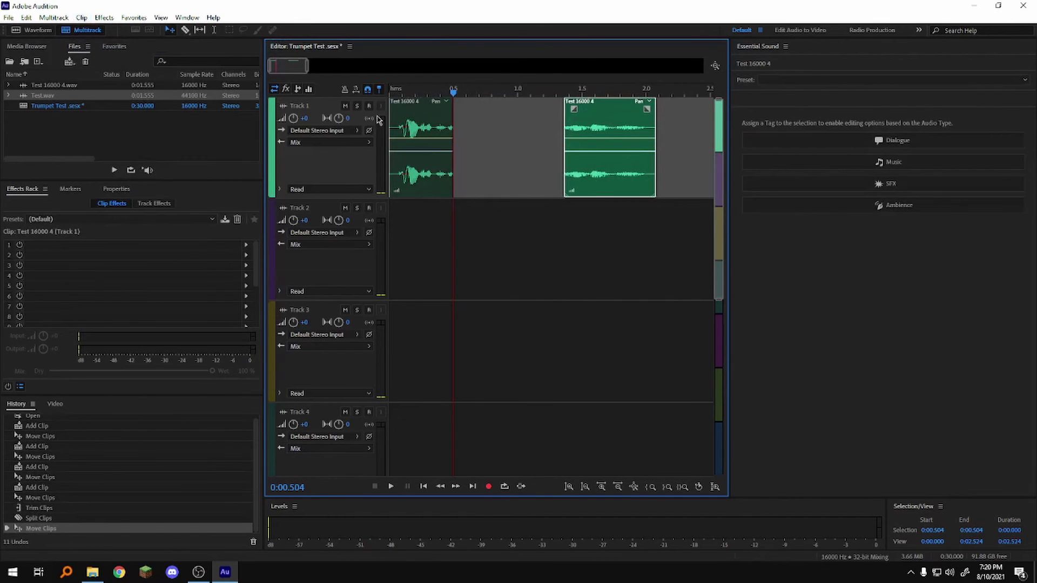
pyautogui.moveTo(604, 111); pyautogui.dragTo(493, 142)
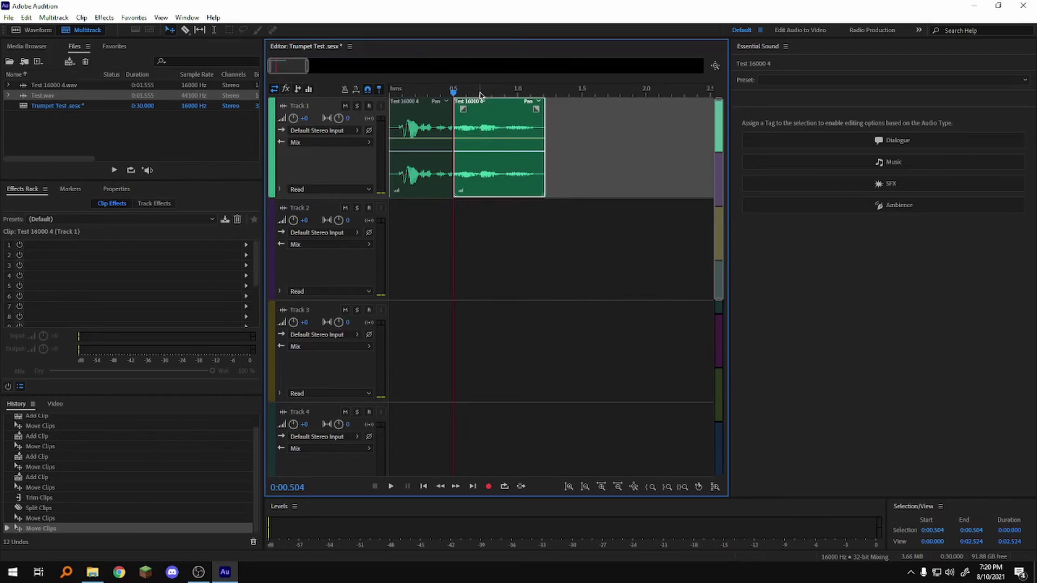
# Step: Split the second piece on Track 1 at 0.705 s, and delete the short middle piece
pyautogui.click(480, 93)
pyautogui.hotkey('ctrl', 'k')
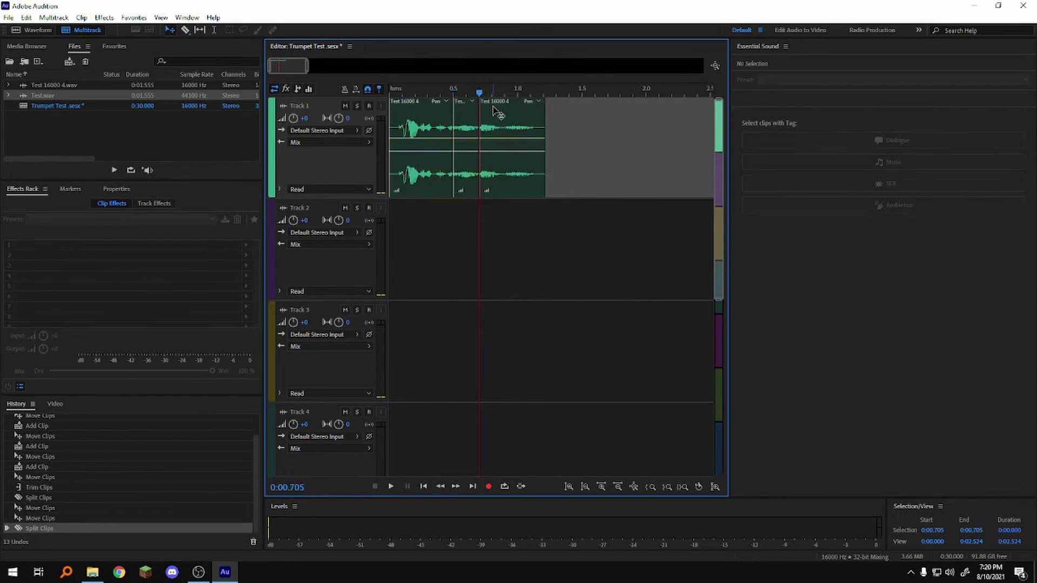
pyautogui.click(468, 120)
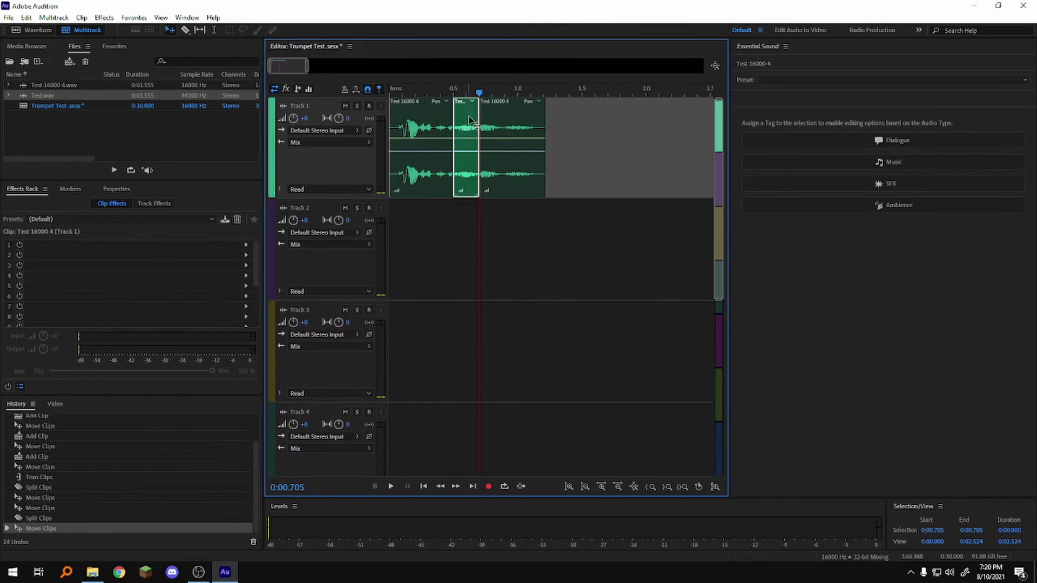
pyautogui.press('Delete')
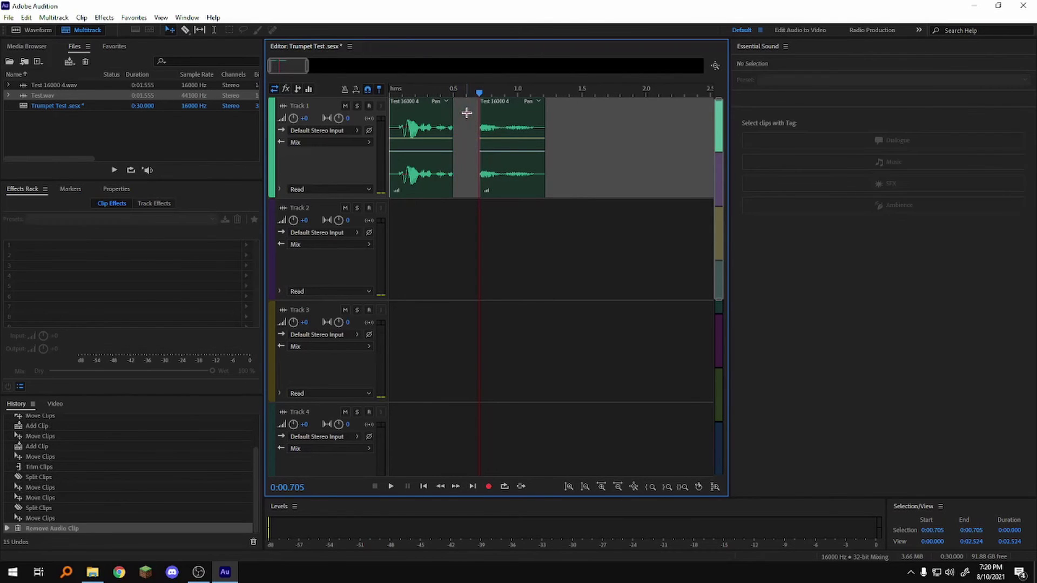
# Step: Close the gap by moving the last piece against the first one, and play the joined pieces from 0.050 s
pyautogui.moveTo(518, 120); pyautogui.dragTo(489, 117)
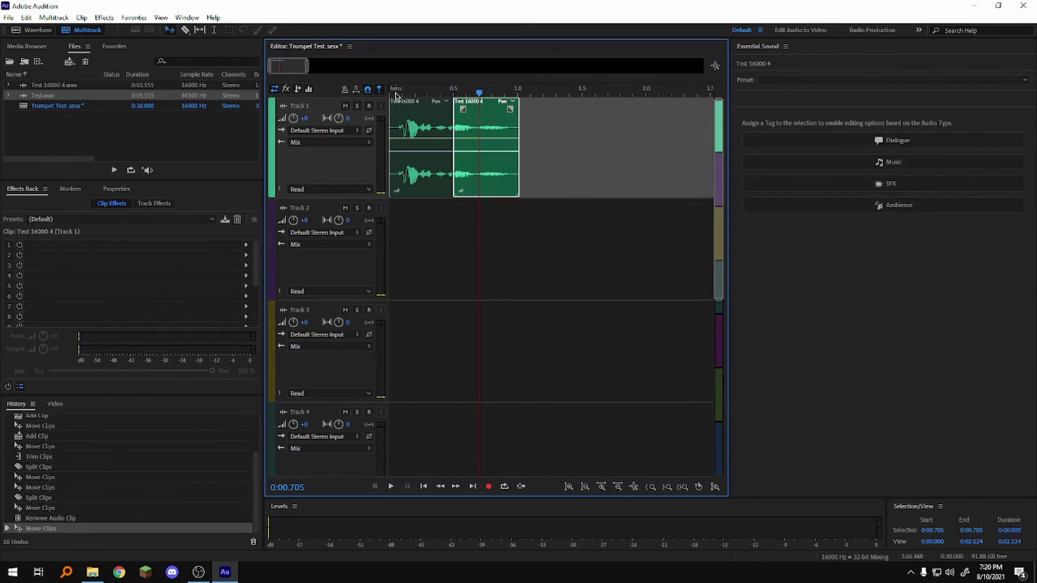
pyautogui.click(396, 96)
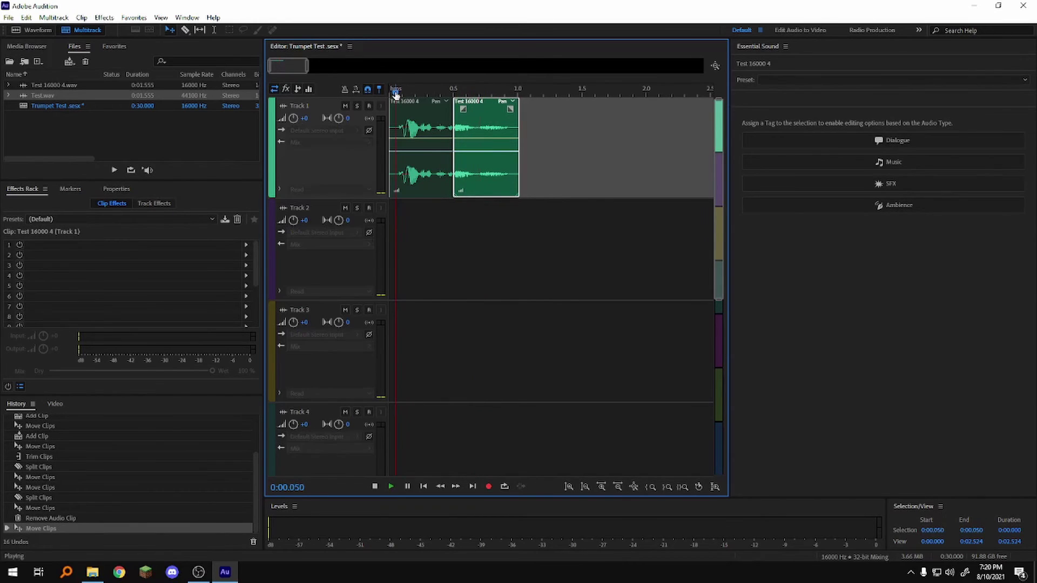
pyautogui.press('space')
pyautogui.press('space')
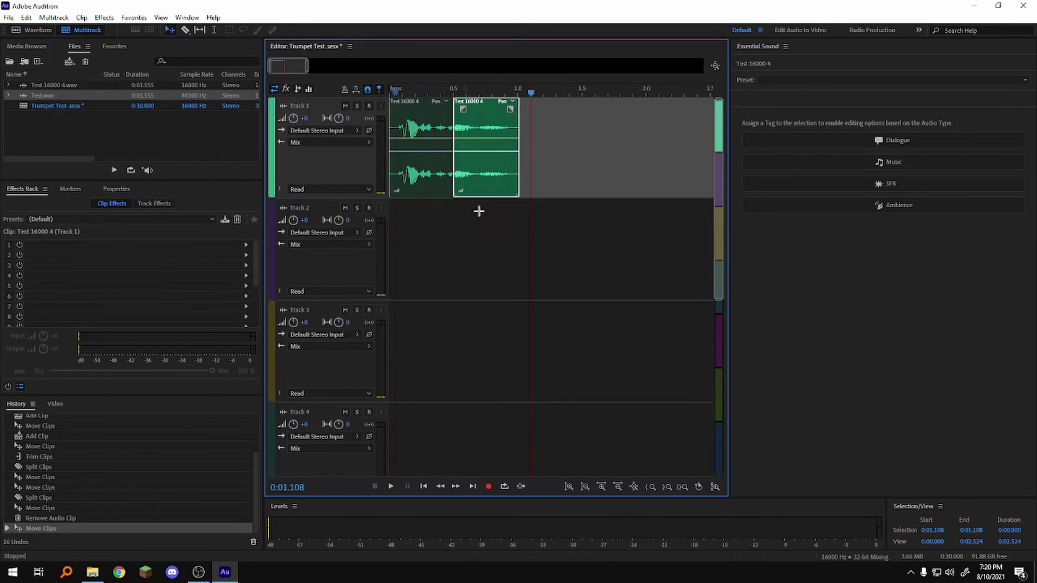
# Step: Undo the clip splits, moves and removal on Track 1 back to the trimmed single clip
pyautogui.hotkey('ctrl', 'z')
pyautogui.hotkey('ctrl', 'z')
pyautogui.hotkey('ctrl', 'z')
pyautogui.hotkey('ctrl', 'z')
pyautogui.hotkey('ctrl', 'z')
pyautogui.hotkey('ctrl', 'z')
pyautogui.hotkey('ctrl', 'z')
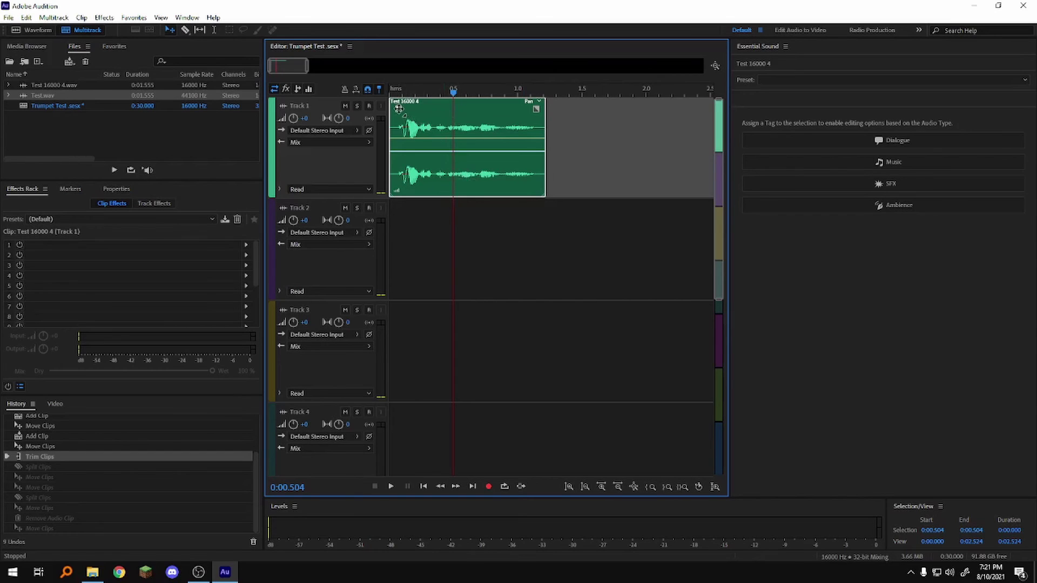
# Step: Audition a linear fade-in of about 0.8 s on the Track 1 clip, and remove it
pyautogui.moveTo(398, 109); pyautogui.dragTo(495, 120)
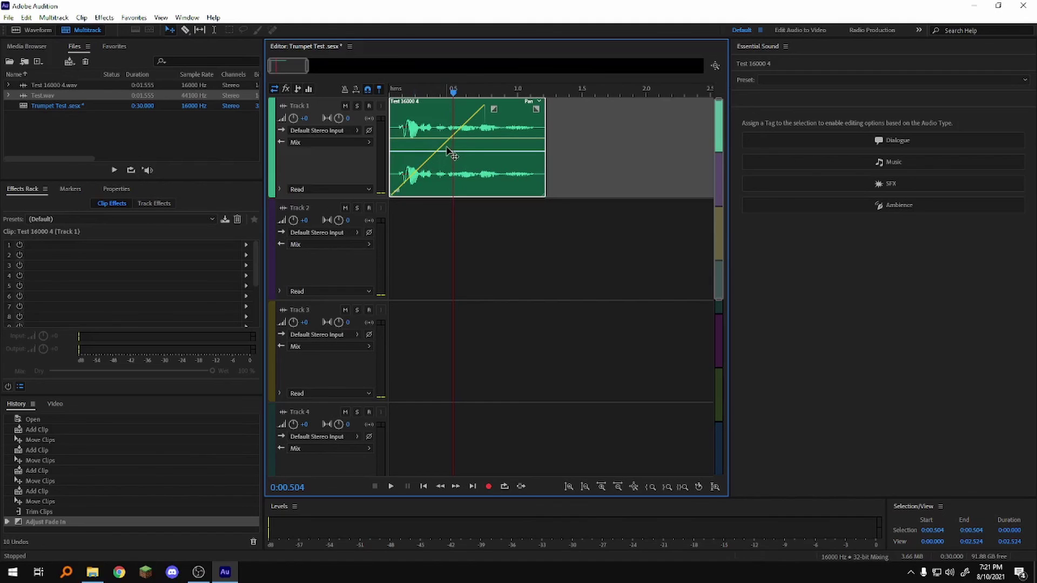
pyautogui.moveTo(493, 110)
pyautogui.mouseDown()
pyautogui.moveTo(495, 119)
pyautogui.moveTo(503, 110)
pyautogui.mouseUp()
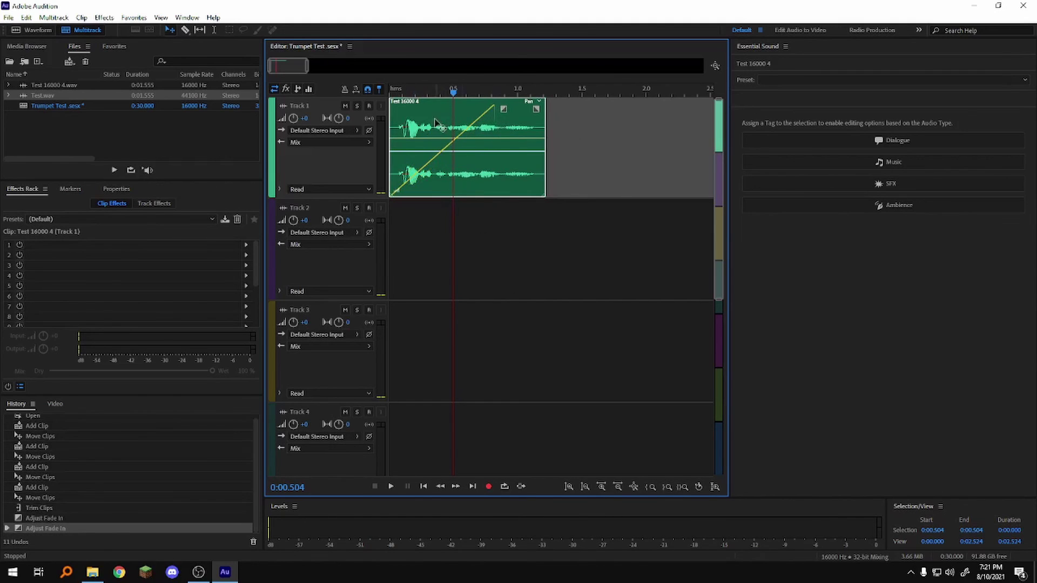
pyautogui.moveTo(427, 92); pyautogui.dragTo(380, 95)
pyautogui.press('space')
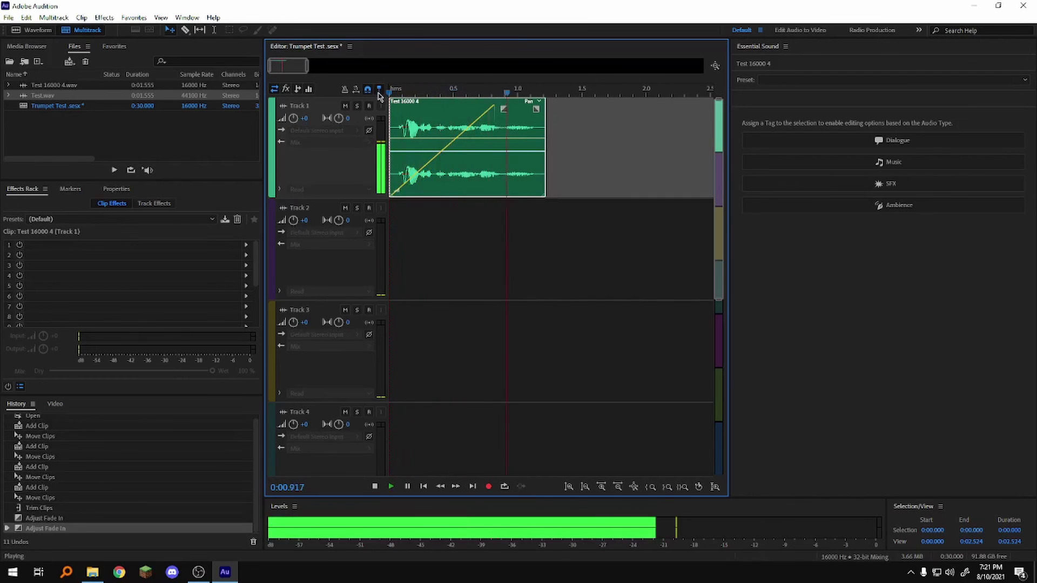
pyautogui.moveTo(504, 110); pyautogui.dragTo(398, 109)
# Step: Fade out the Track 1 clip with a curved fade from about 0.35 s to its end, and play it
pyautogui.moveTo(534, 111); pyautogui.dragTo(422, 109)
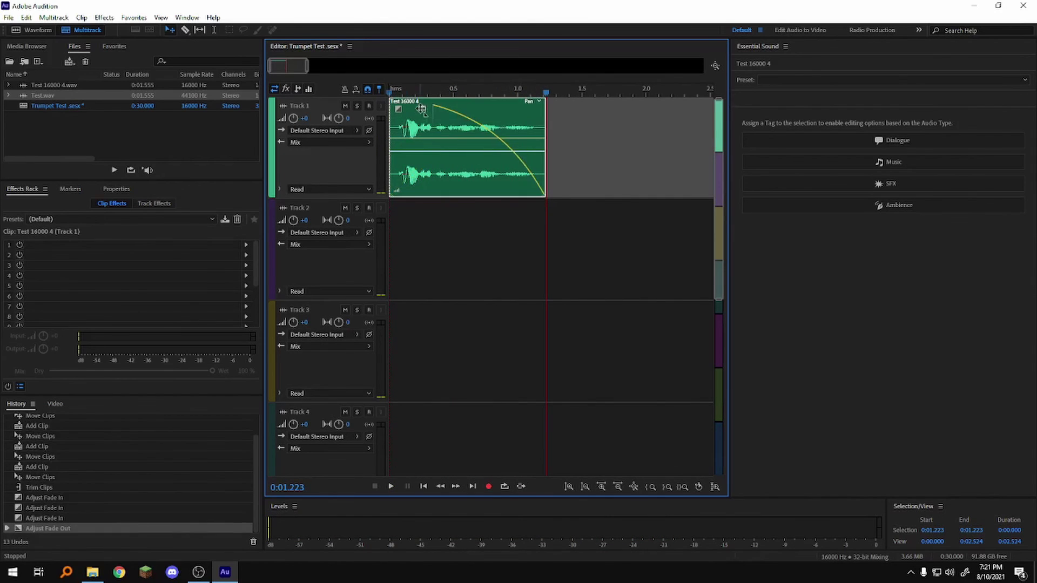
pyautogui.click(405, 92)
pyautogui.press('space')
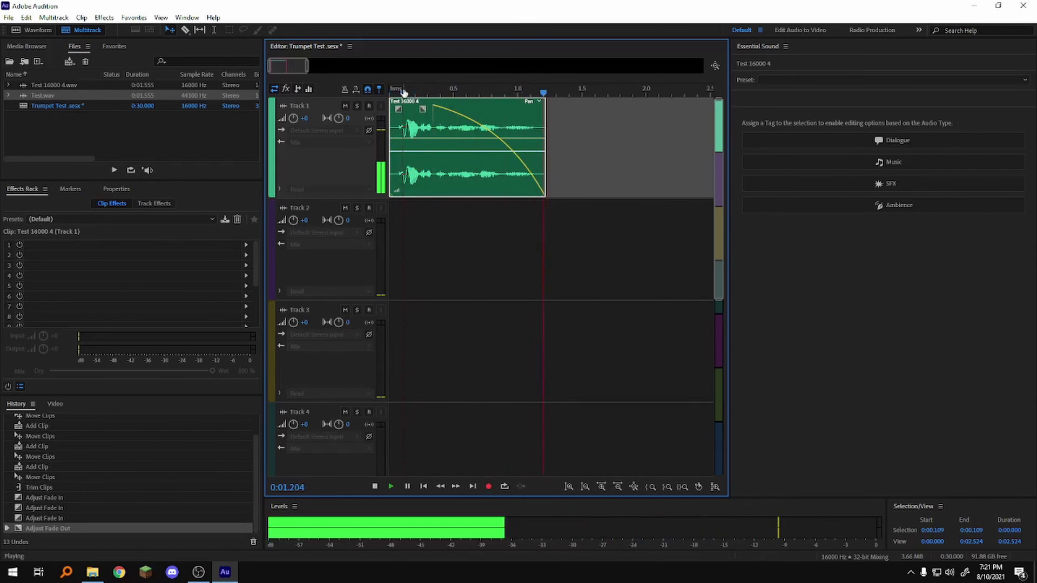